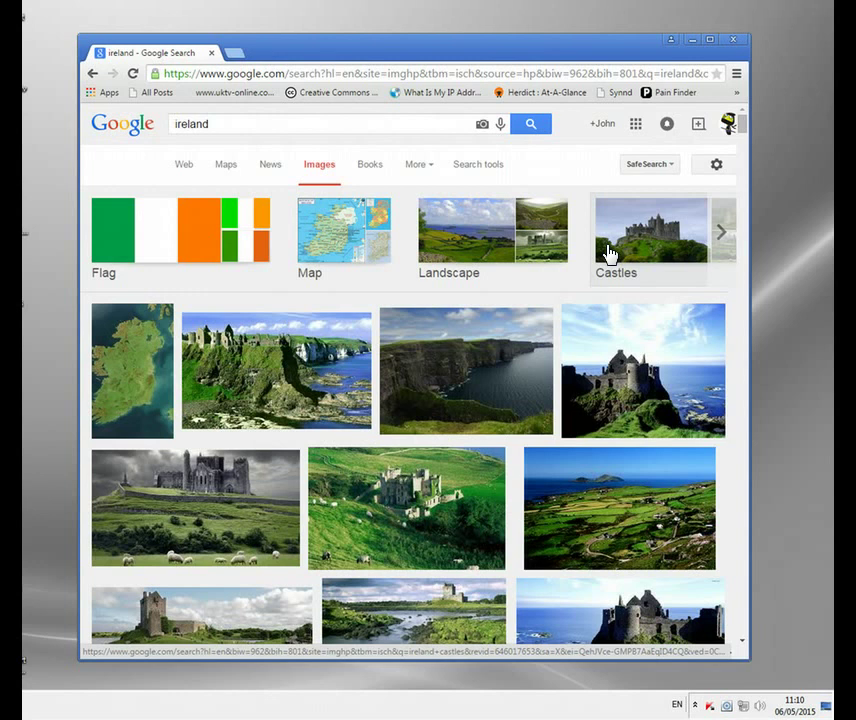
# - Open a new blank Chrome tab beside the 'ireland' image search tab
pyautogui.click(234, 52)
pyautogui.write('http://www.tv3.ie/')
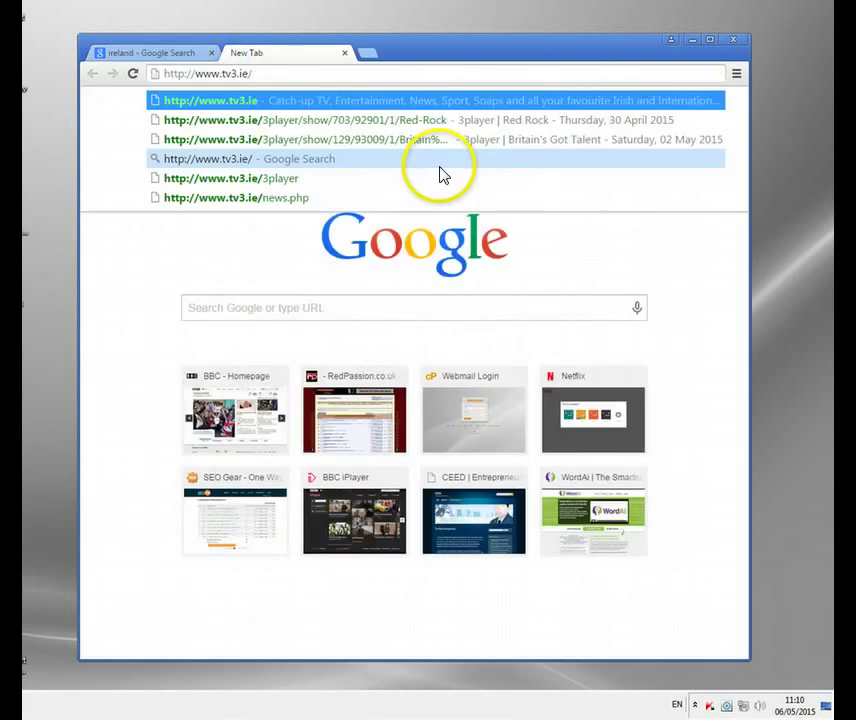
pyautogui.press('Return')
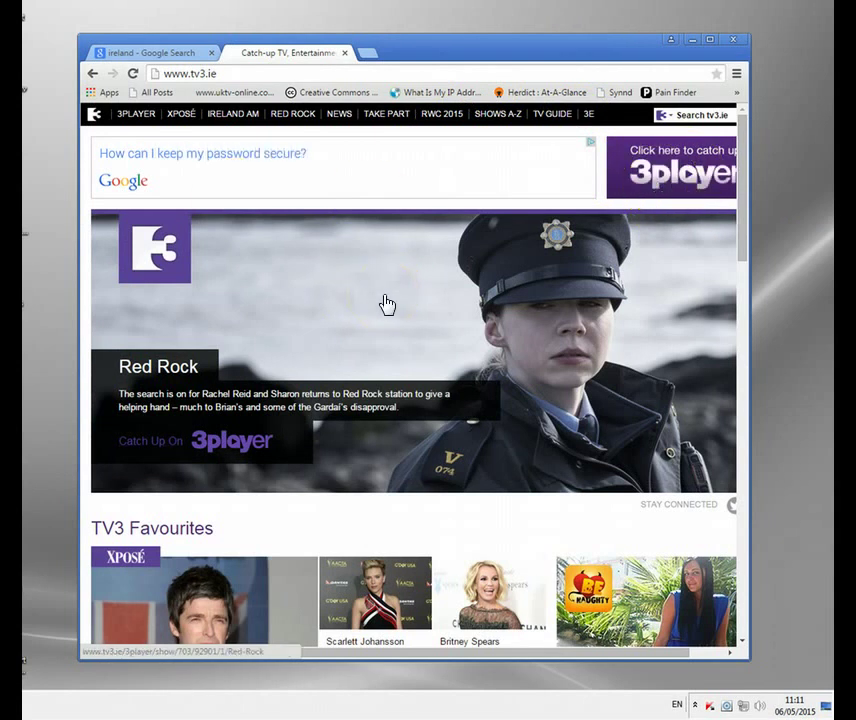
pyautogui.scroll(-3, 369, 298)
pyautogui.scroll(1, 355, 315)
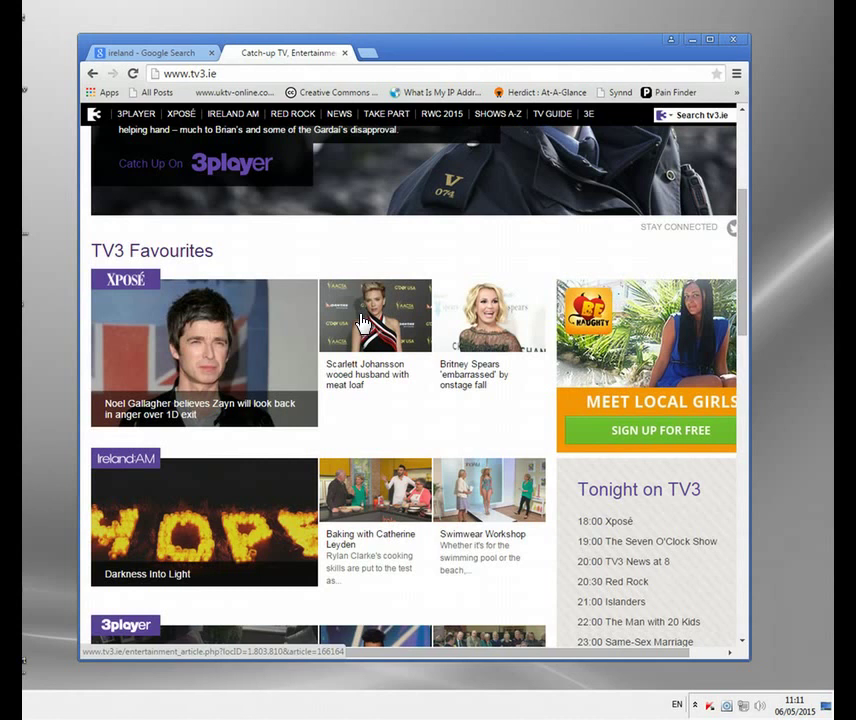
pyautogui.scroll(3, 362, 320)
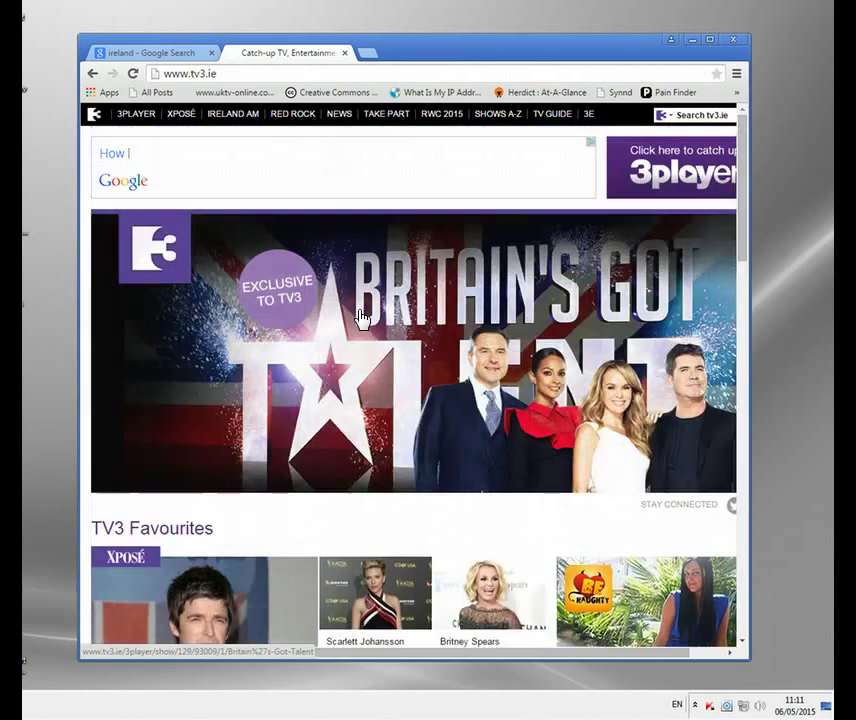
pyautogui.click(415, 315)
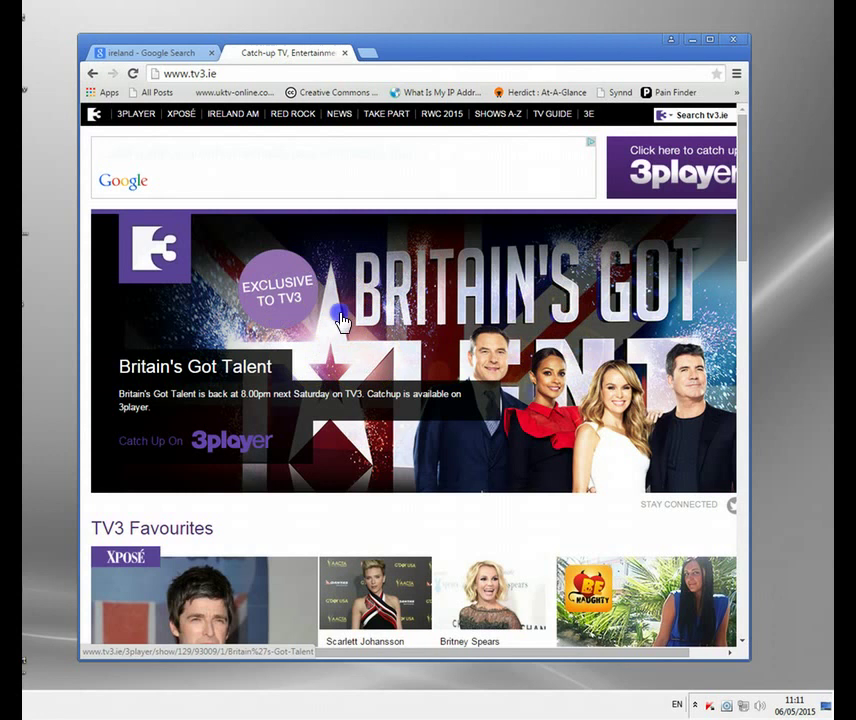
pyautogui.click(573, 424)
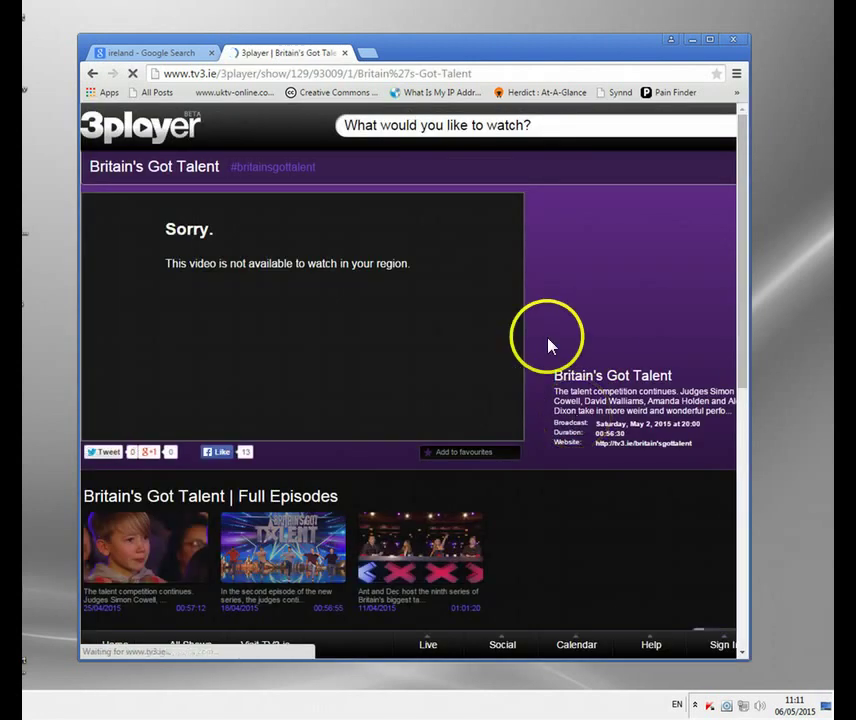
pyautogui.click(360, 329)
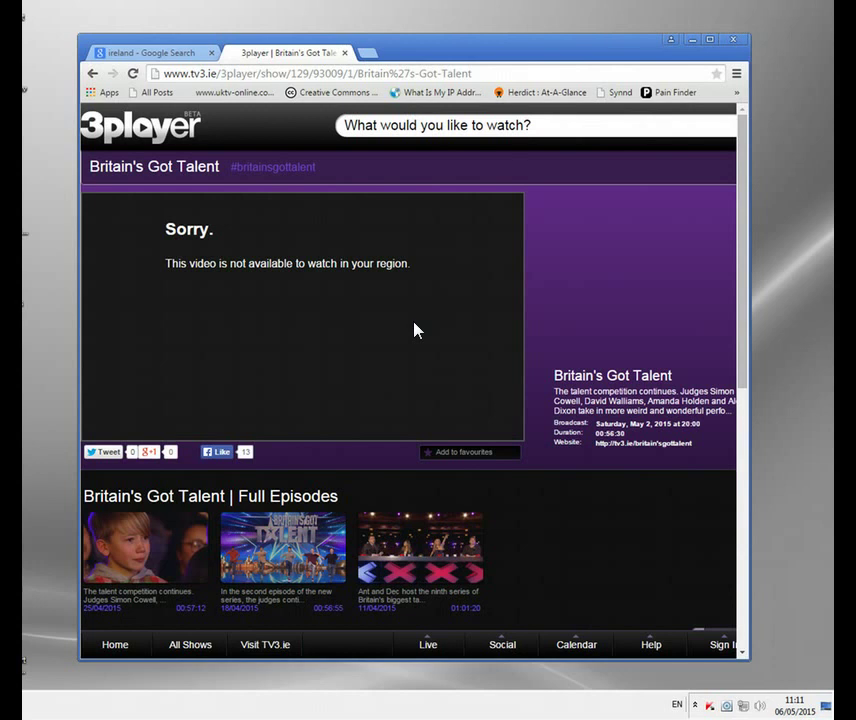
pyautogui.click(200, 329)
pyautogui.click(277, 329)
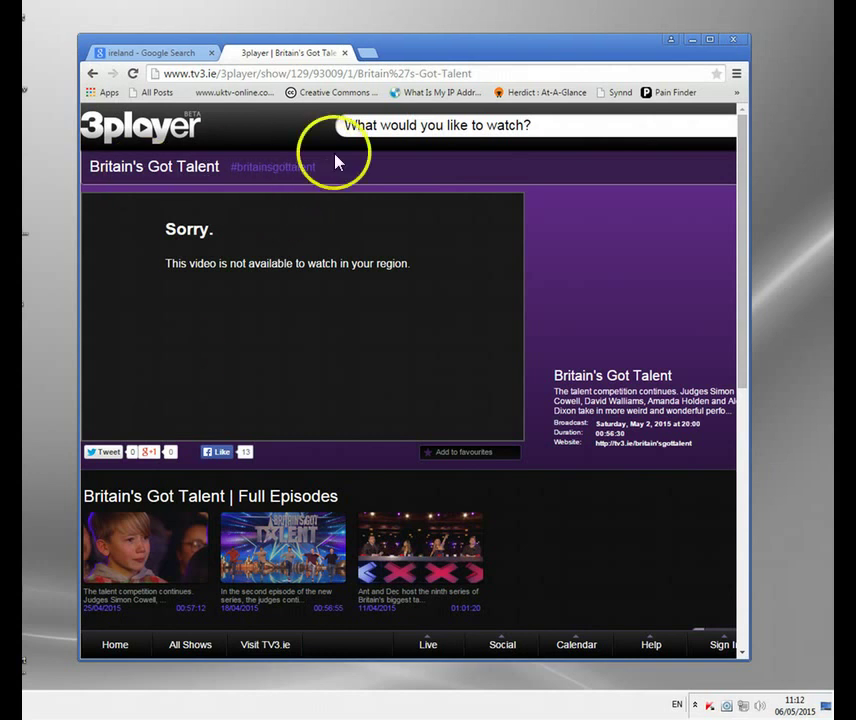
# - Close the 3player and Google tabs, then bring up Identity Cloaker from the system tray
pyautogui.click(345, 53)
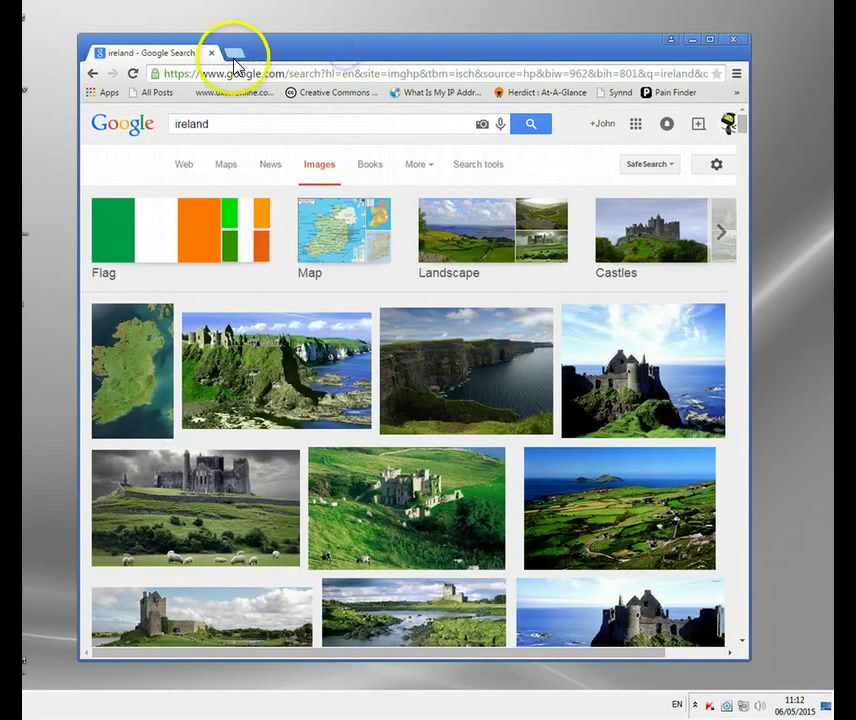
pyautogui.click(211, 52)
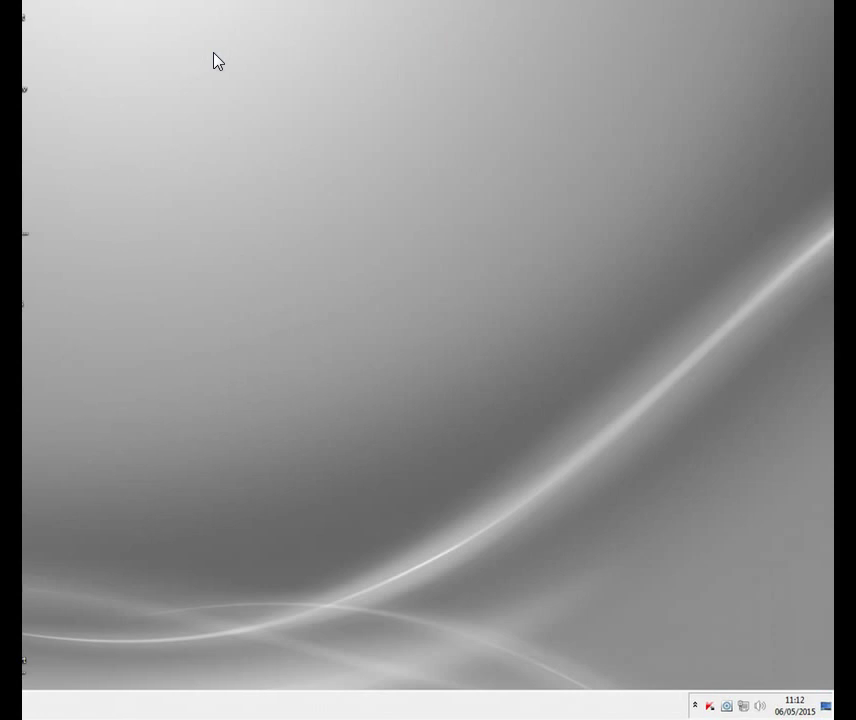
pyautogui.click(694, 707)
pyautogui.doubleClick(670, 601)
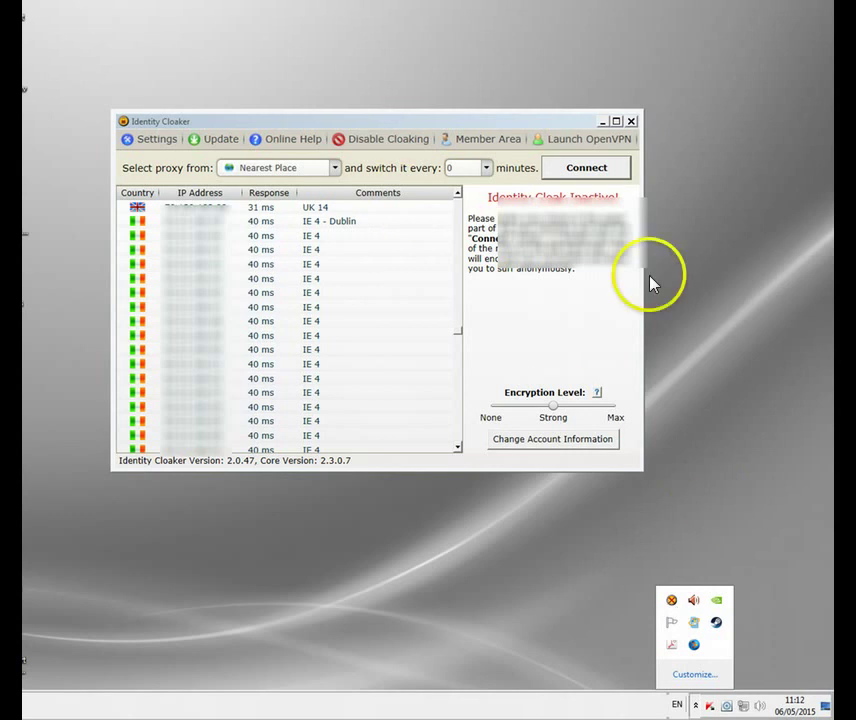
# - Choose an Irish IE 4 proxy from the server list to connect through
pyautogui.click(415, 214)
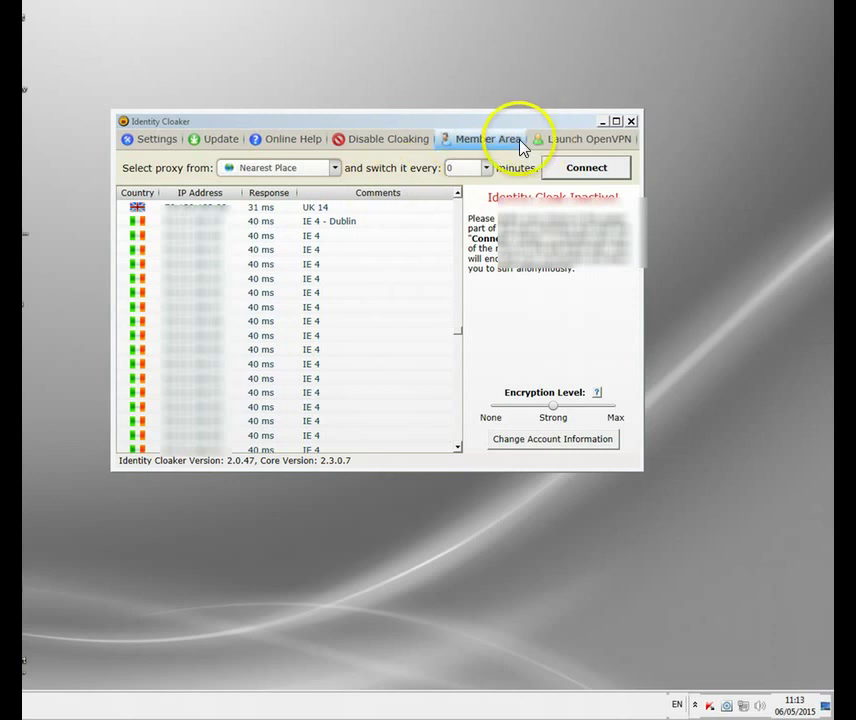
pyautogui.click(459, 334)
pyautogui.moveTo(458, 334); pyautogui.dragTo(456, 337)
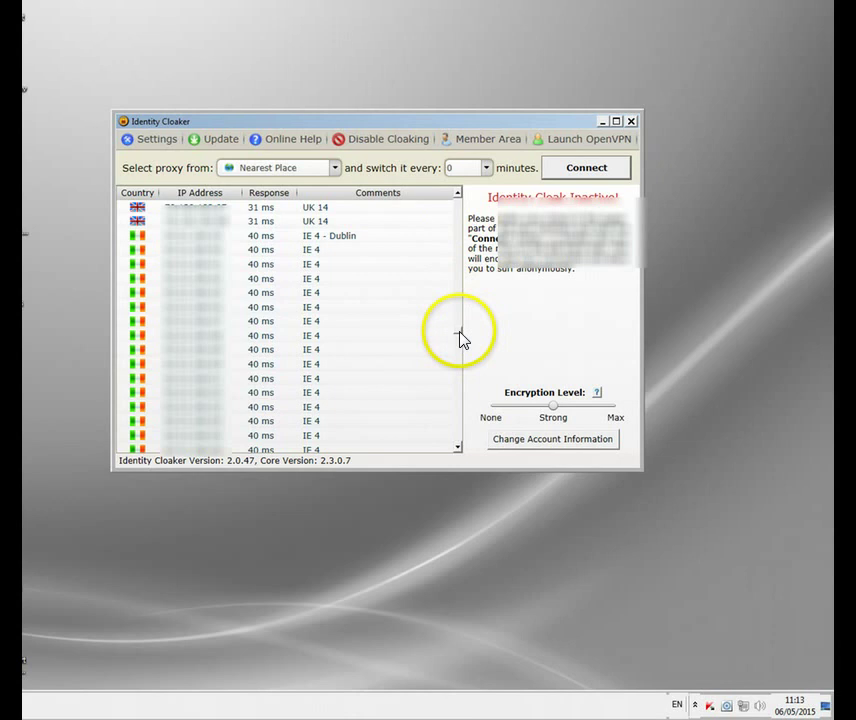
pyautogui.moveTo(462, 339)
pyautogui.mouseDown()
pyautogui.moveTo(459, 348)
pyautogui.moveTo(449, 200)
pyautogui.moveTo(455, 455)
pyautogui.moveTo(464, 206)
pyautogui.moveTo(466, 341)
pyautogui.moveTo(461, 336)
pyautogui.mouseUp()
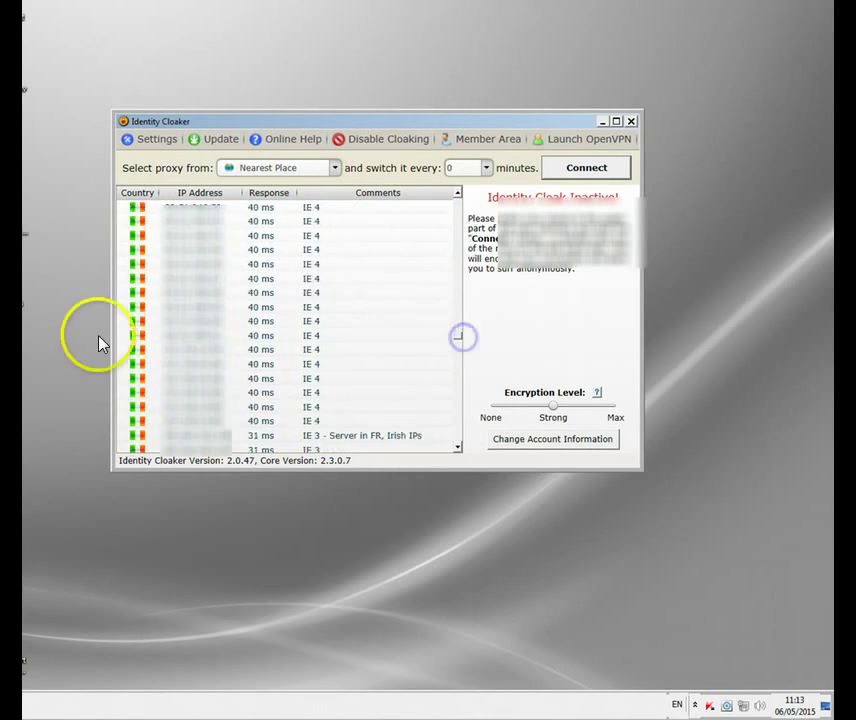
pyautogui.doubleClick(183, 287)
# - Connect through the Irish proxy until 'Identity Cloak Active!' appears, then minimise Identity Cloaker
pyautogui.click(298, 320)
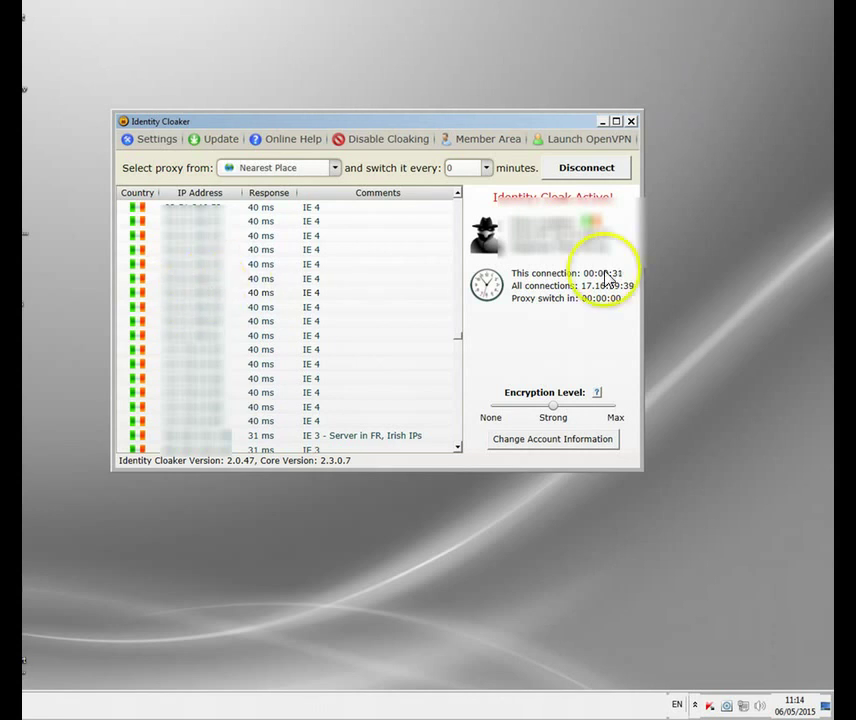
pyautogui.click(602, 121)
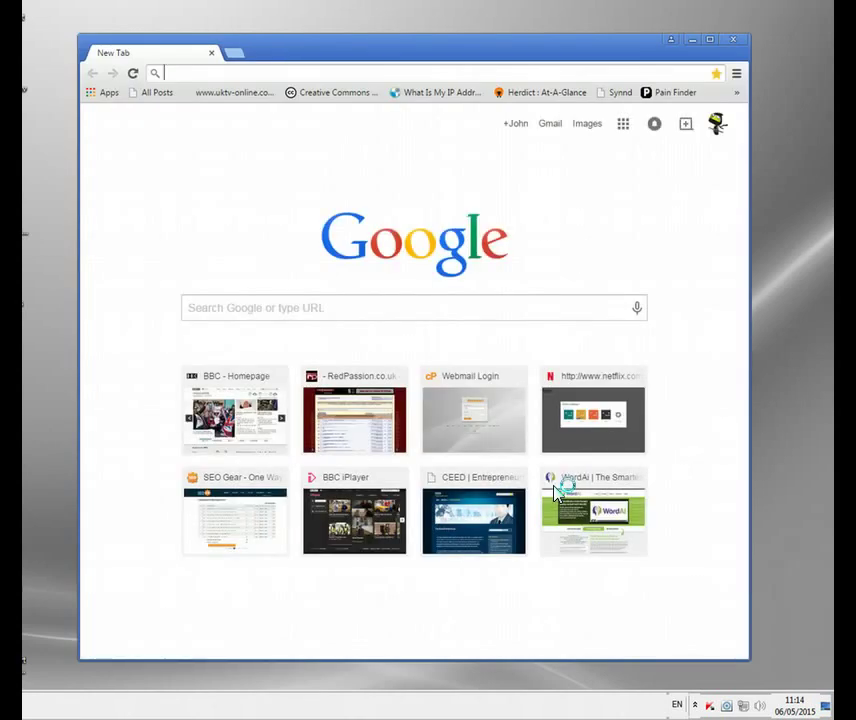
pyautogui.write('http://www.tv3.ie/')
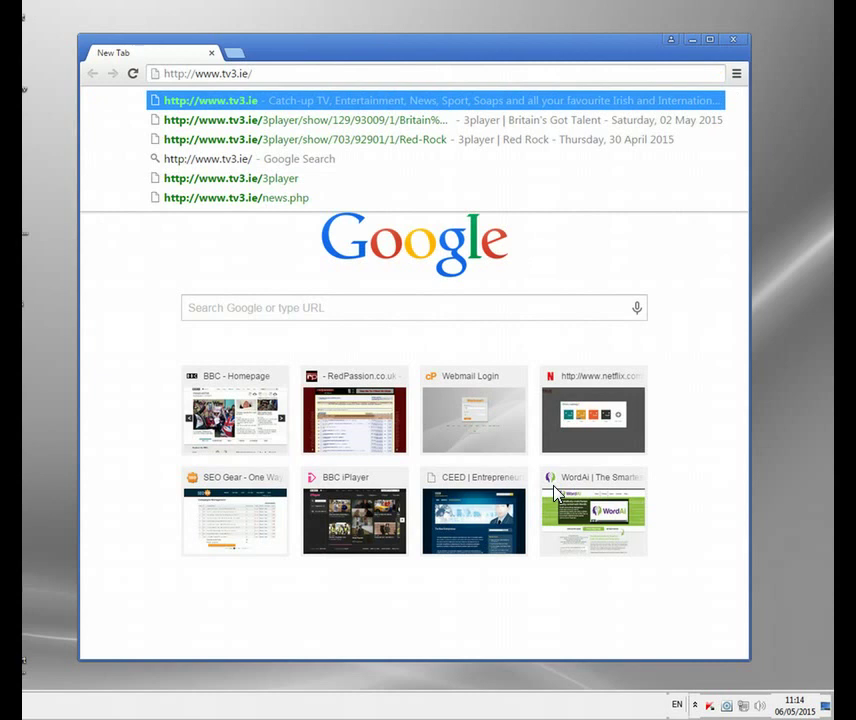
pyautogui.press('Return')
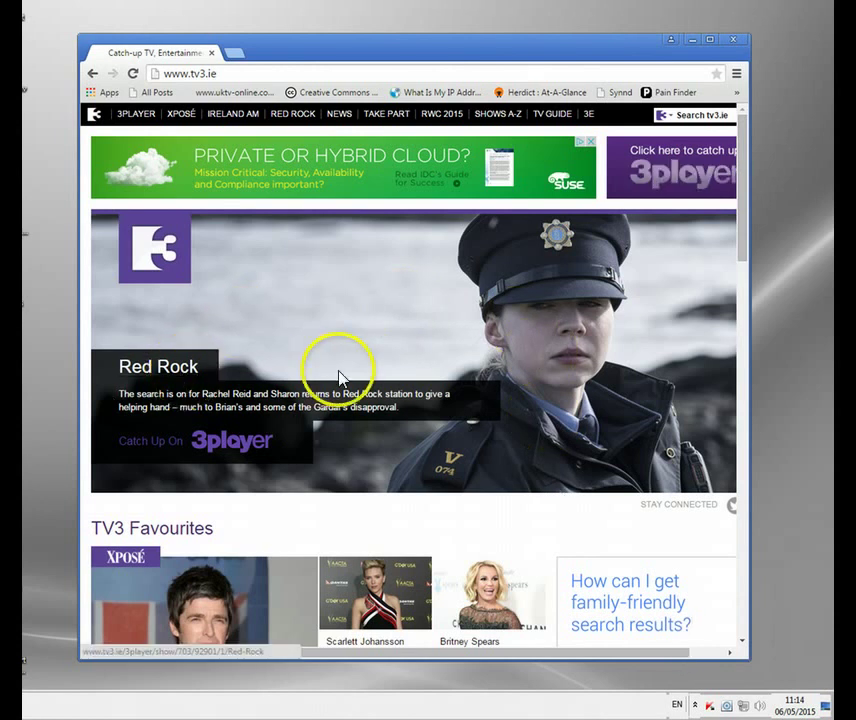
# - Open Red Rock on 3player and let the episode stream without a region block
pyautogui.click(140, 370)
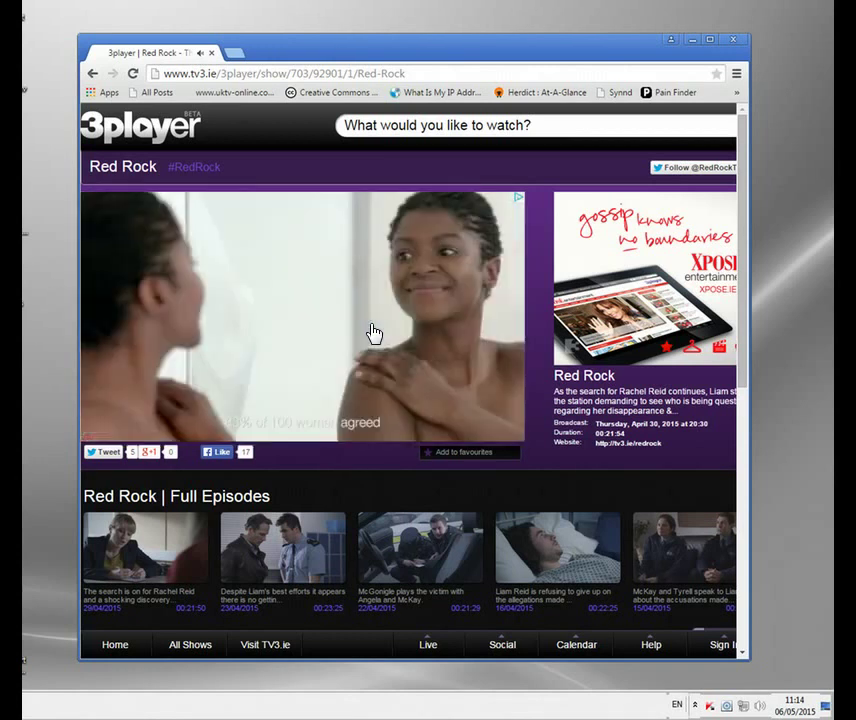
pyautogui.scroll(-3, 370, 310)
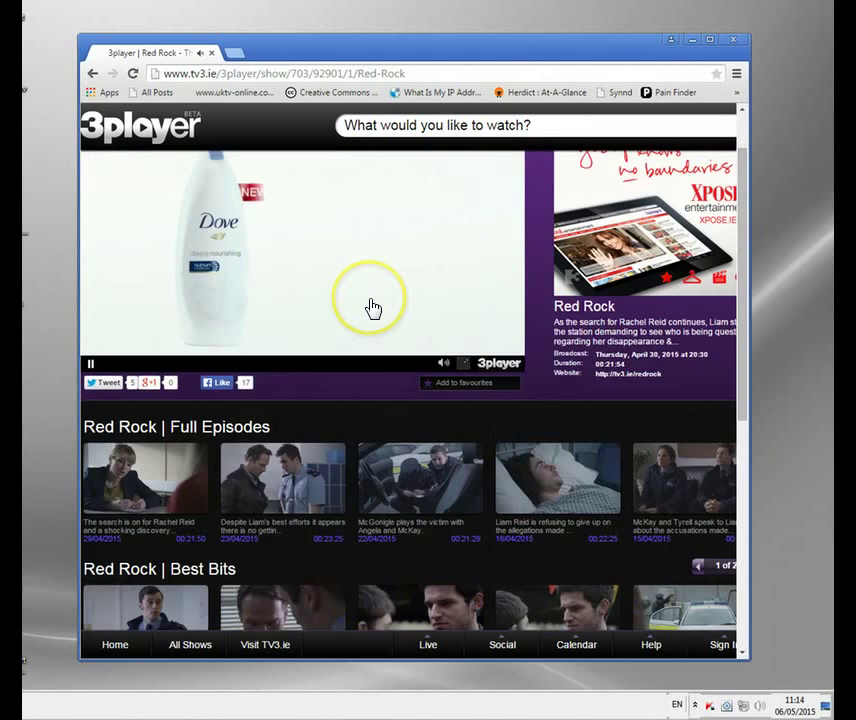
pyautogui.scroll(2, 372, 300)
pyautogui.scroll(1, 372, 307)
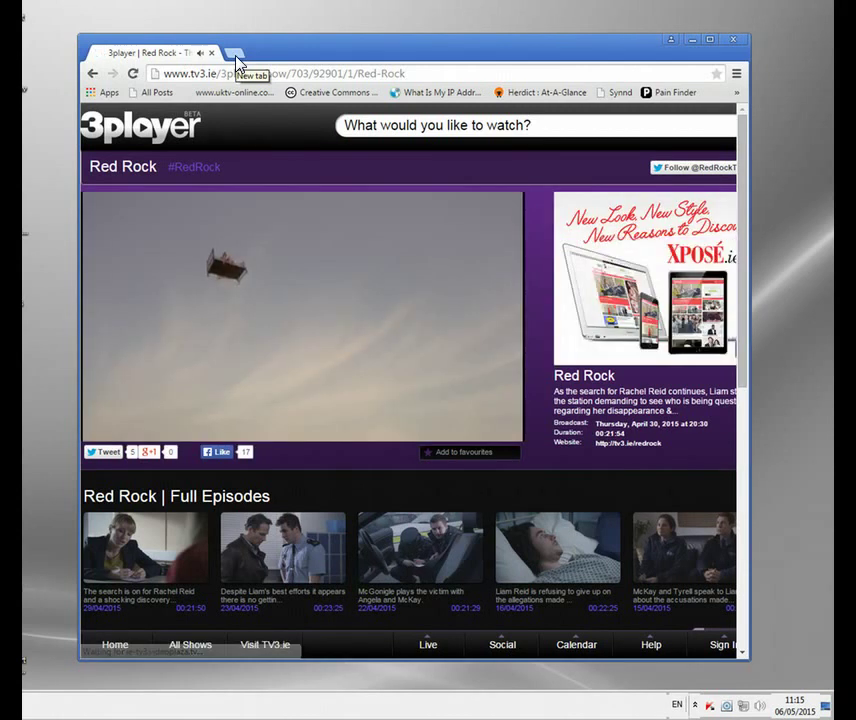
# - Close the extra tab and all Chrome windows, leaving the empty desktop
pyautogui.click(203, 52)
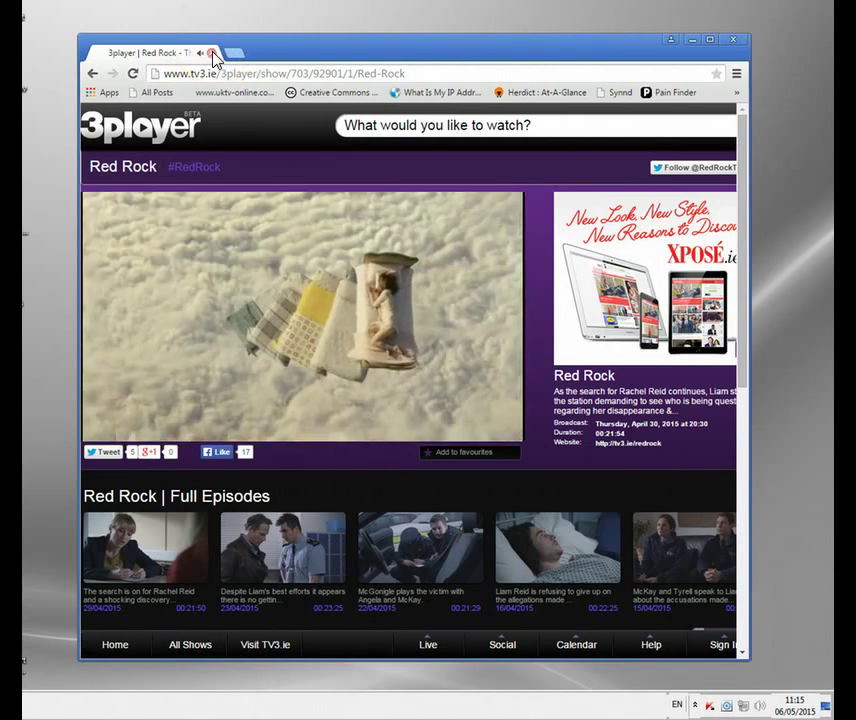
pyautogui.click(229, 60)
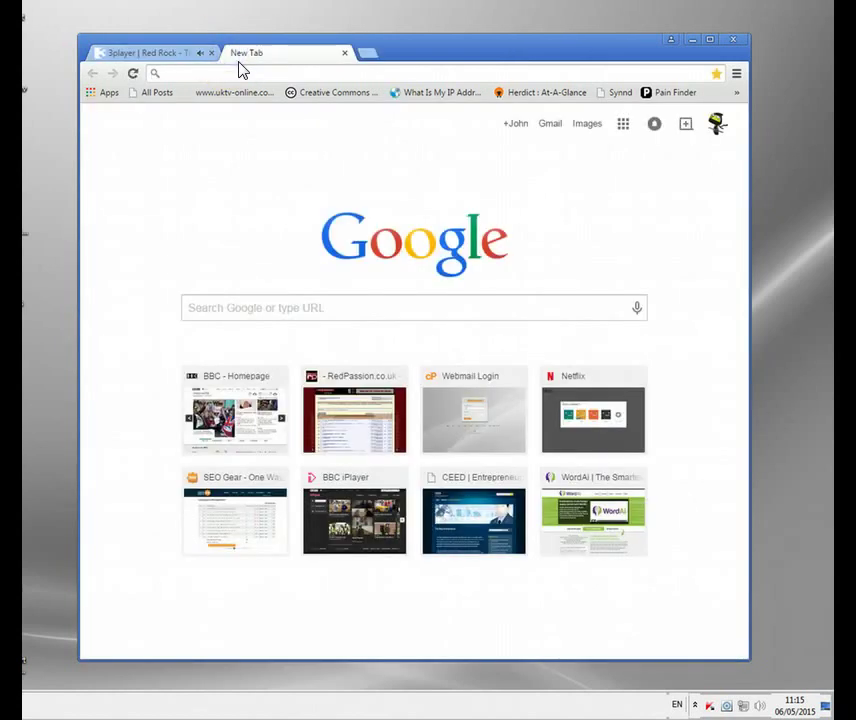
pyautogui.click(345, 53)
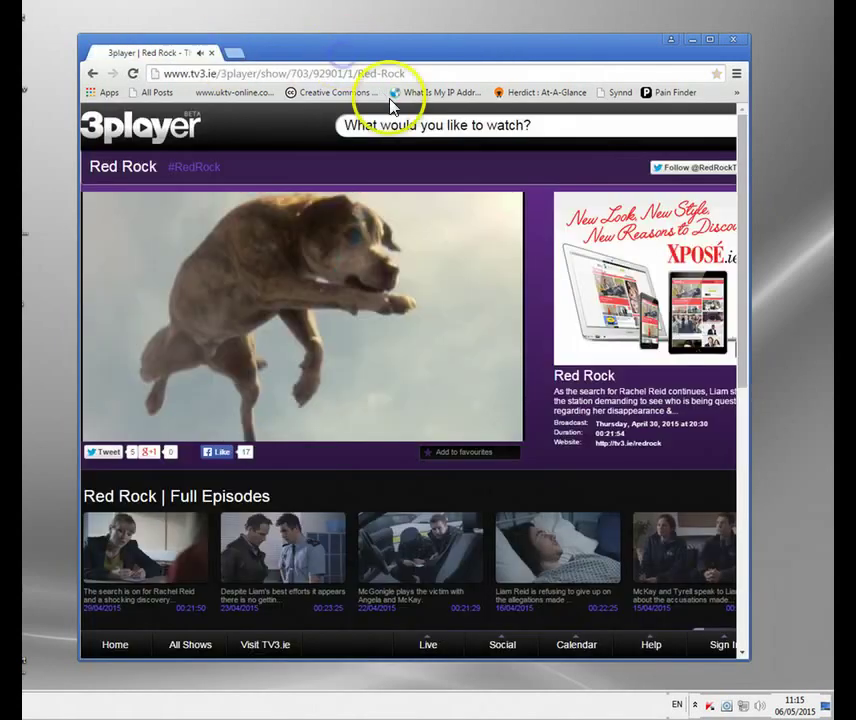
pyautogui.click(211, 53)
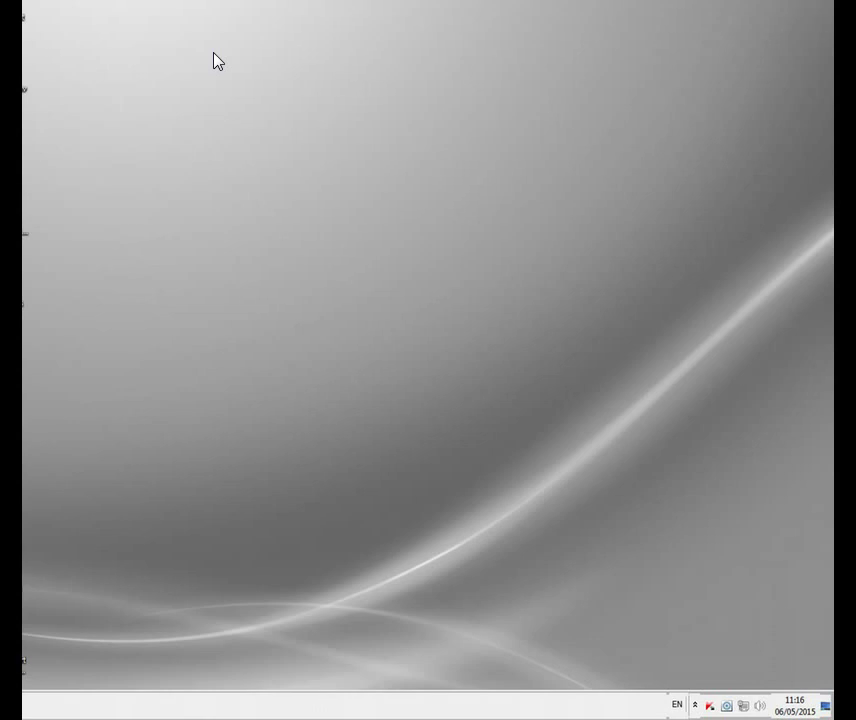
pyautogui.click(185, 52)
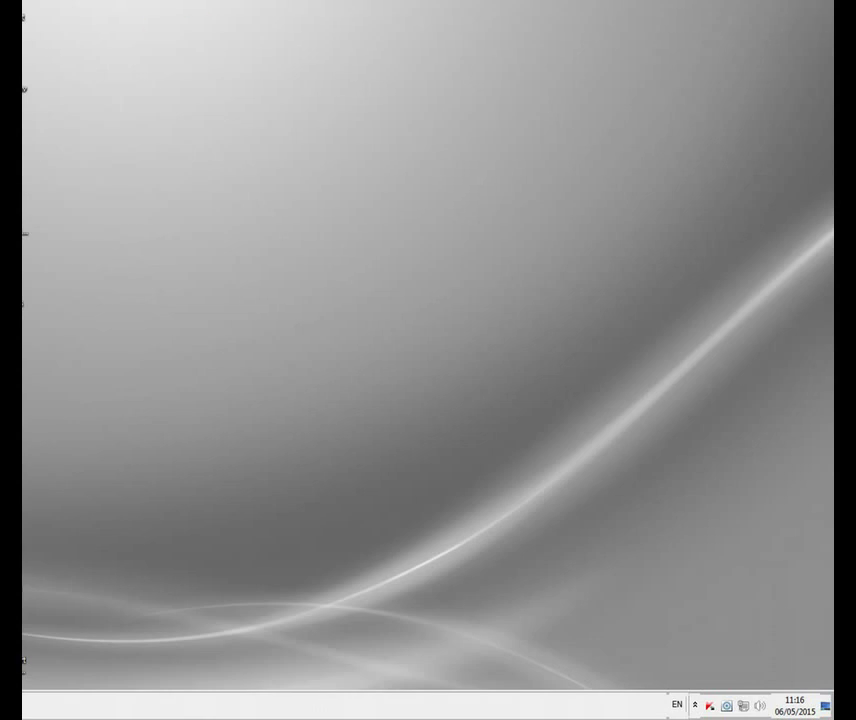